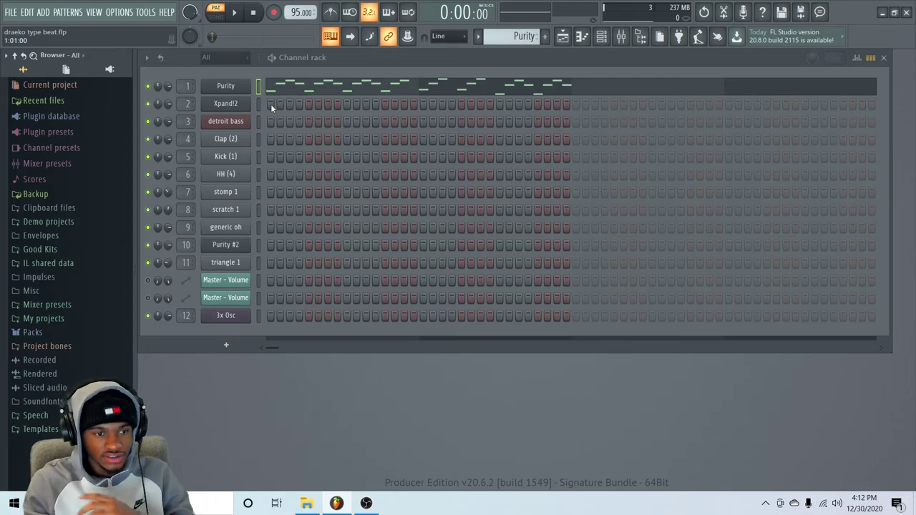
Step: Check the Purity channel's instrument preset, and play its melody in the piano roll
left_click(226, 87)
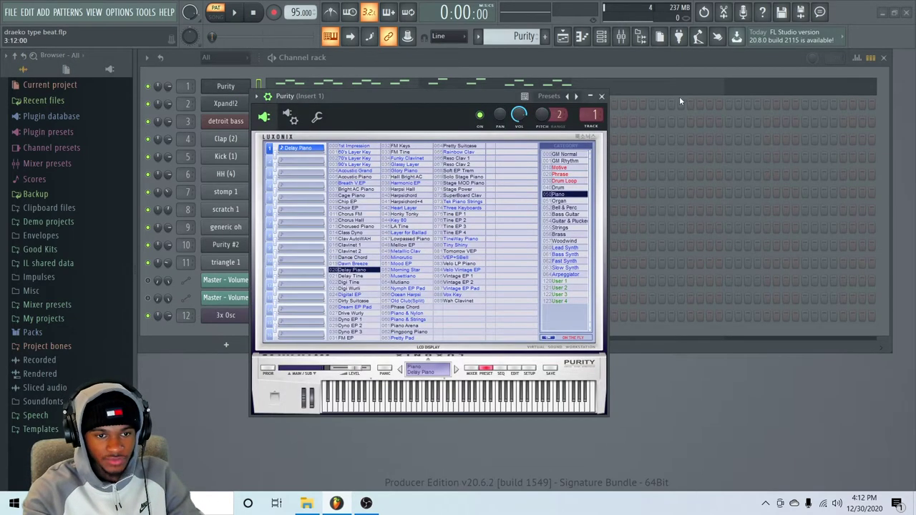
left_click(601, 96)
left_click(488, 87)
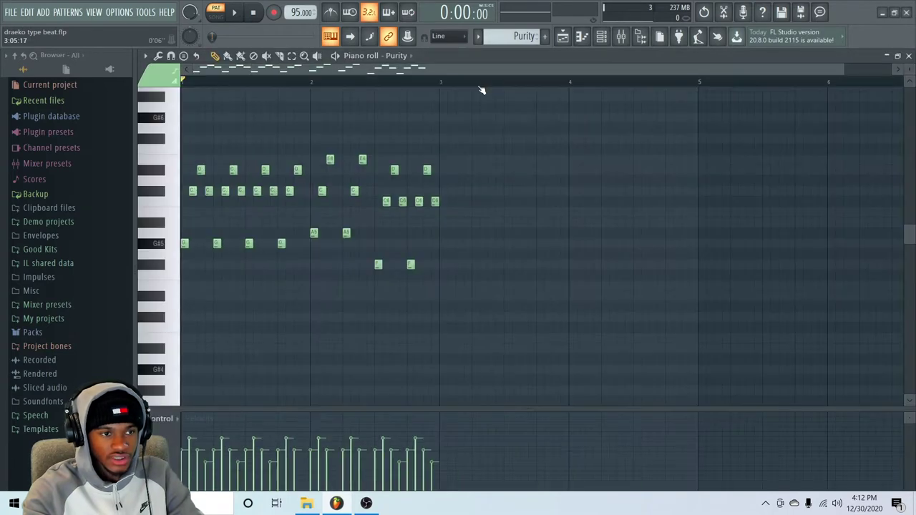
left_click(234, 12)
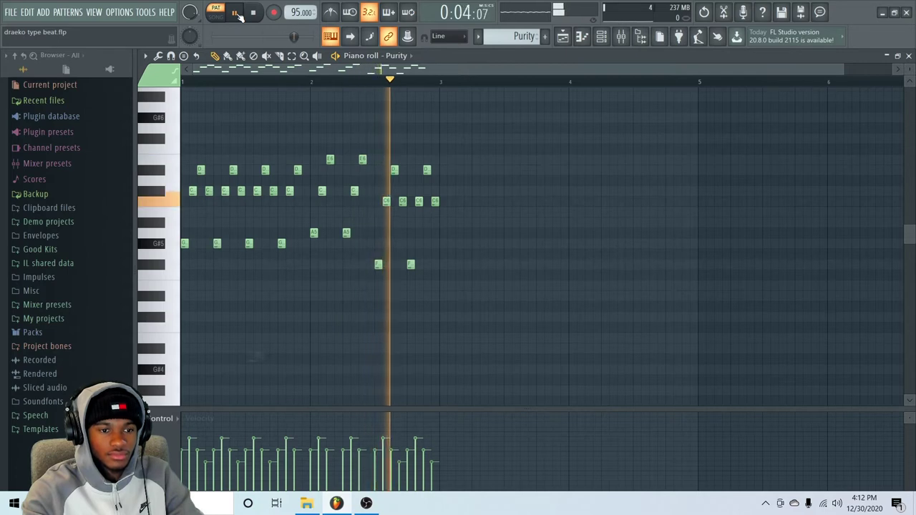
key("space")
Step: Switch to the Purity #2 pattern and play its melody in the piano roll
key("F6")
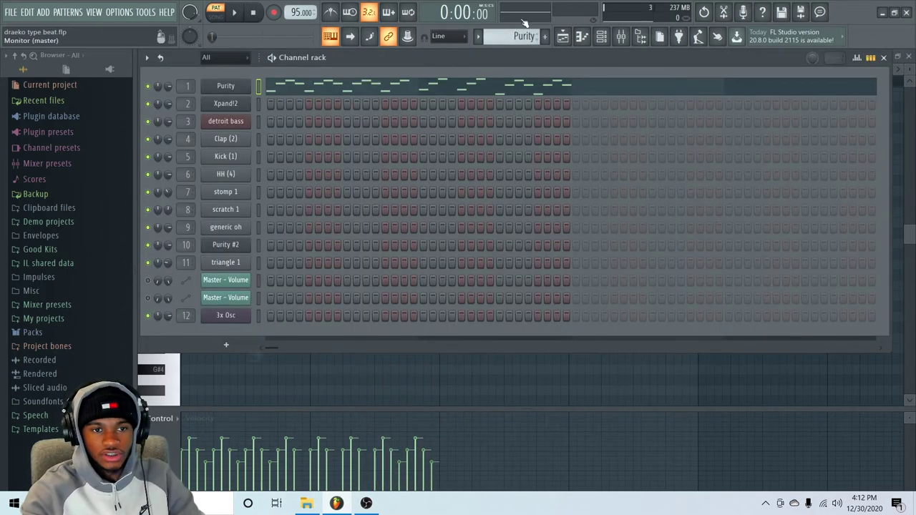
scroll(525, 37, "down", 1)
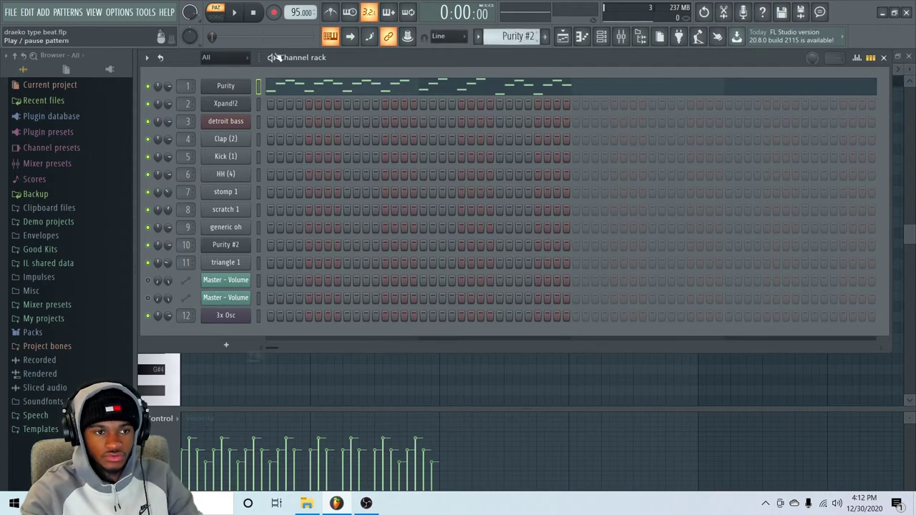
left_click(372, 89)
left_click(237, 12)
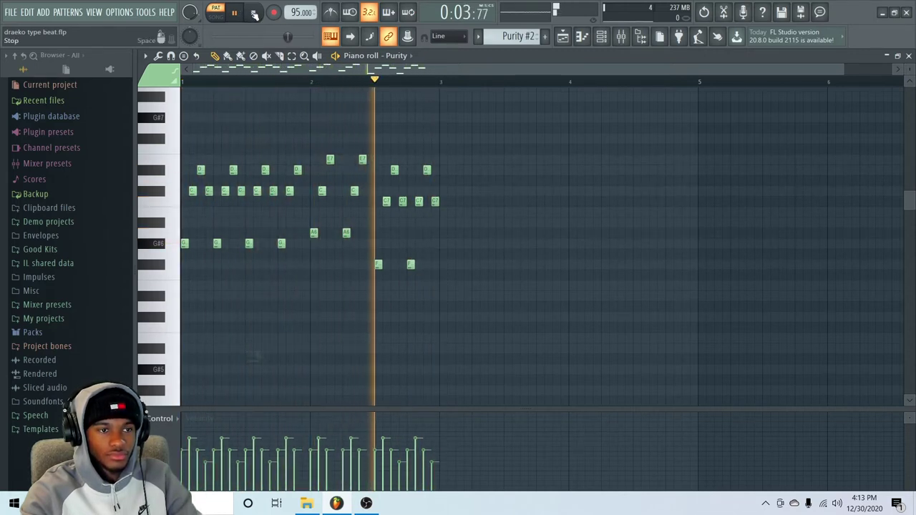
left_click(254, 13)
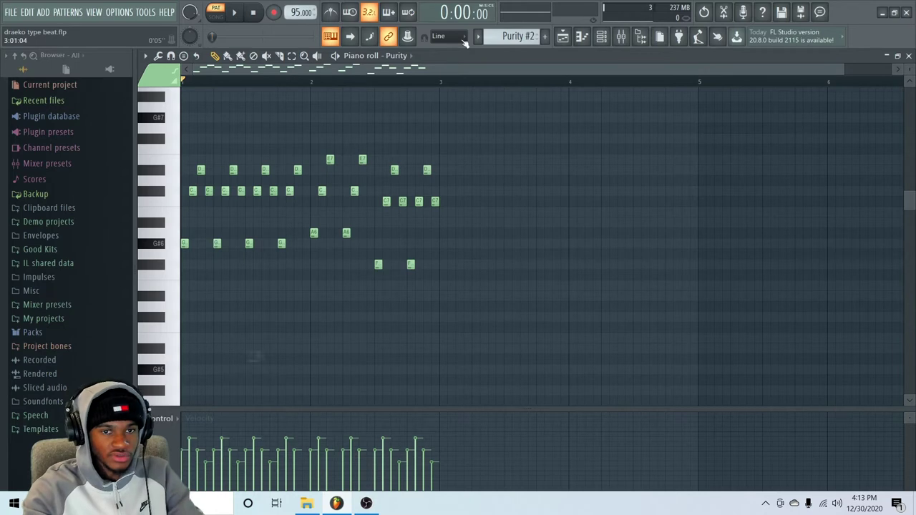
Step: View the piano roll's LFO tool settings for the Purity notes without applying them
left_click(159, 56)
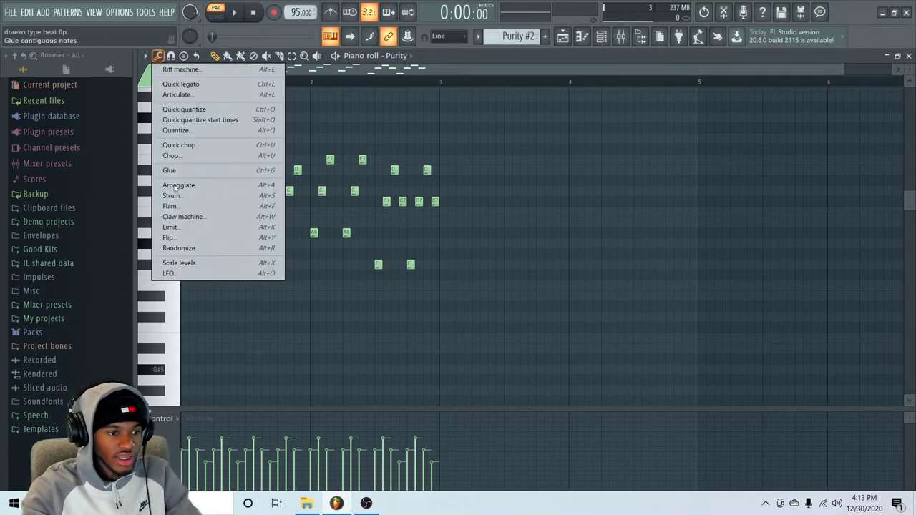
left_click(199, 274)
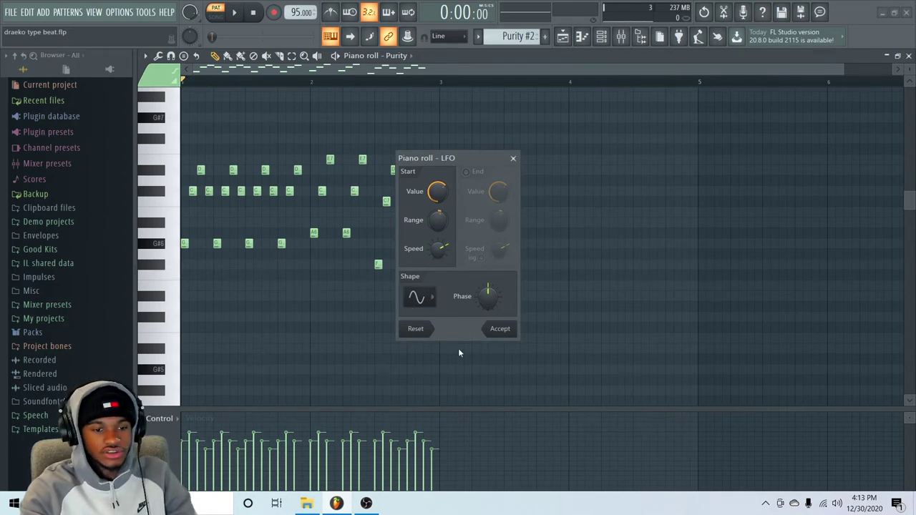
left_click(513, 158)
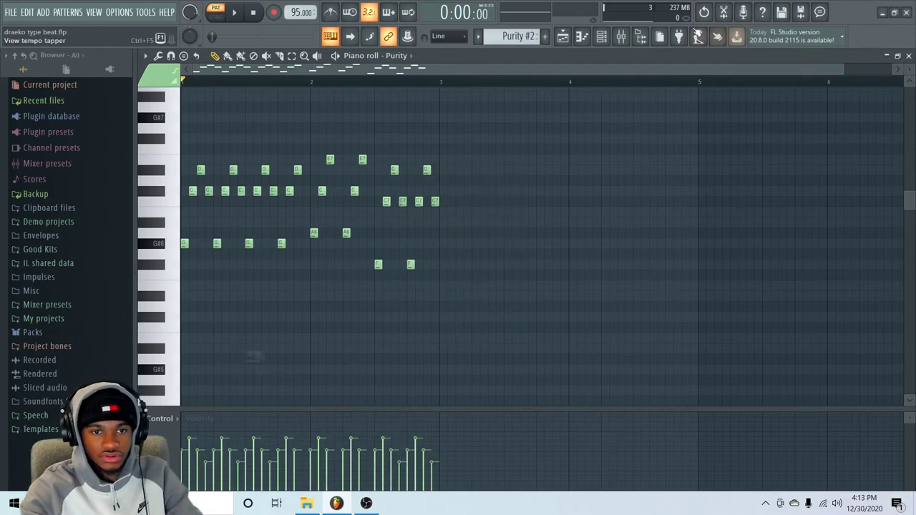
Step: Inspect the Fruity parametric EQ 2 curve on mixer track Insert 1
key("F9")
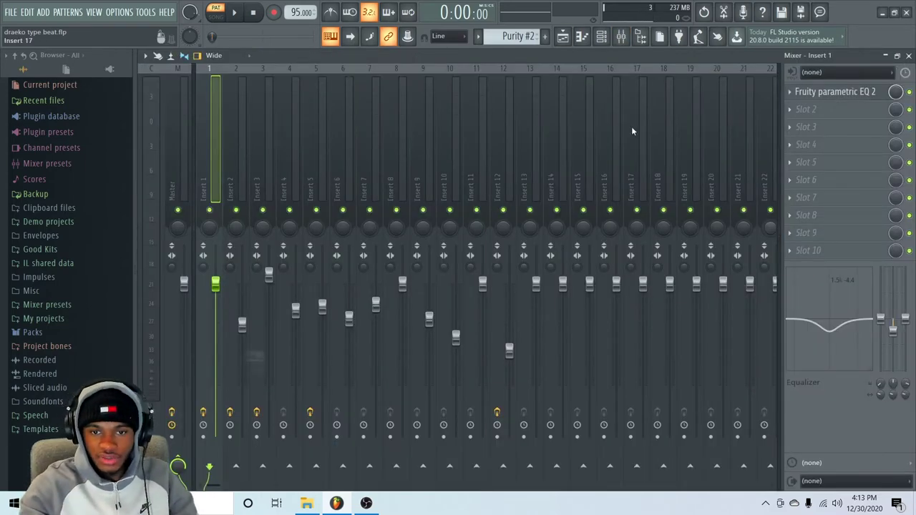
left_click(823, 95)
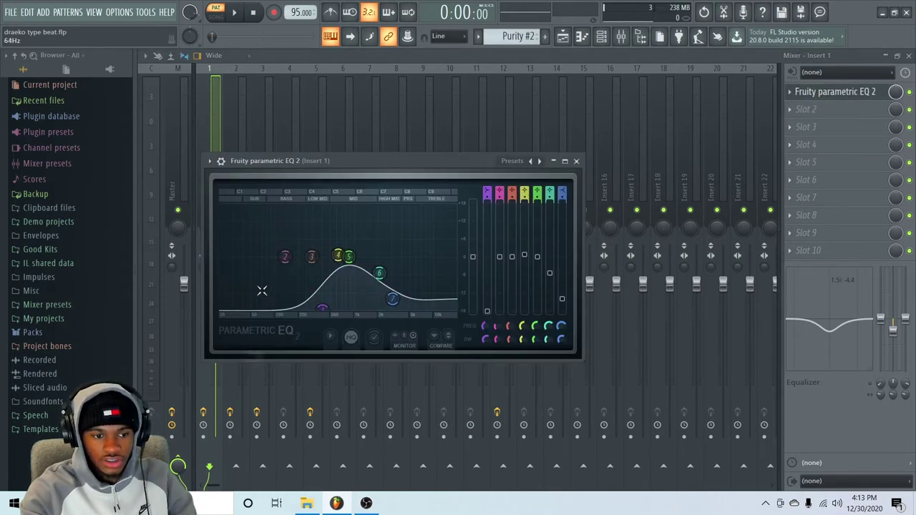
left_click(576, 160)
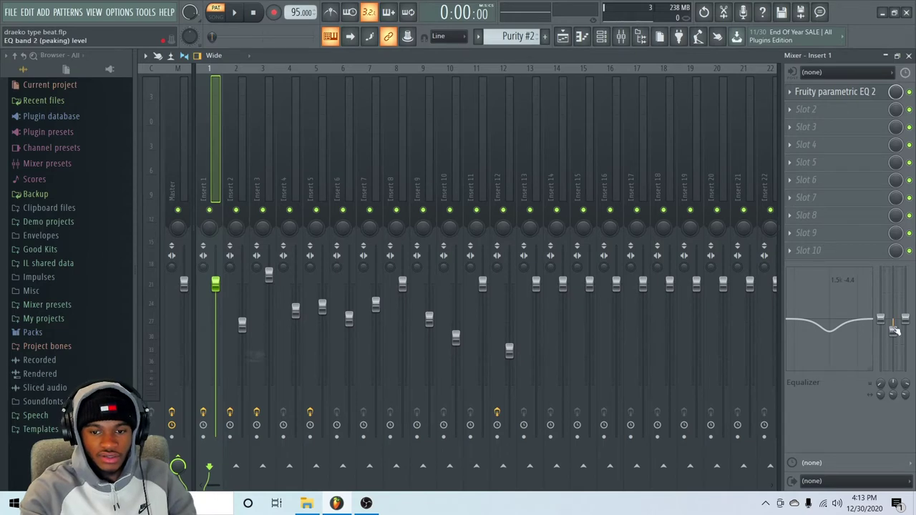
left_click(909, 56)
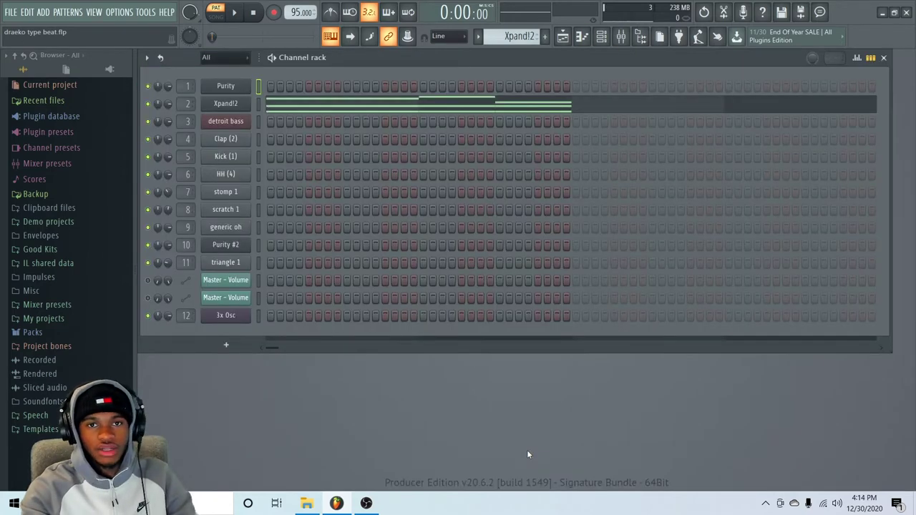
Step: Check the Xpand!2 channel's pad patch, and play its chord notes in the piano roll
left_click(230, 106)
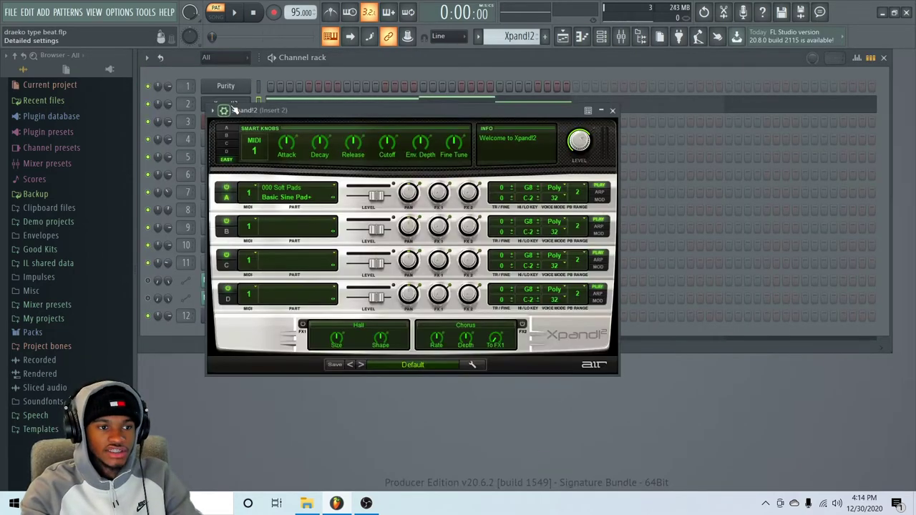
left_click_drag(361, 111, 359, 113)
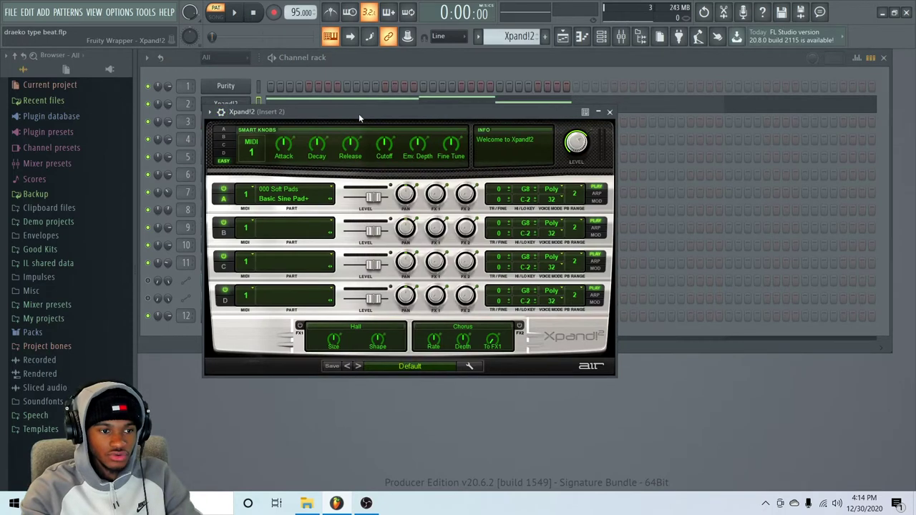
left_click(609, 112)
left_click(521, 108)
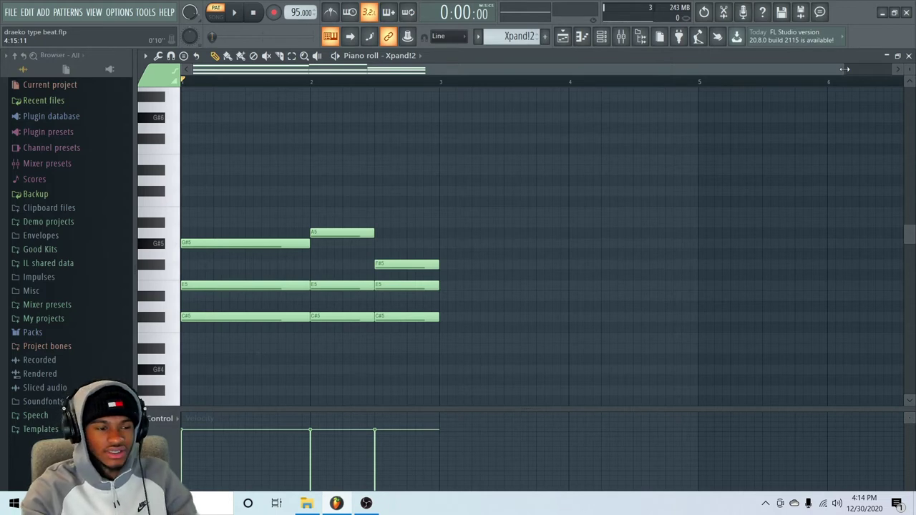
key("space")
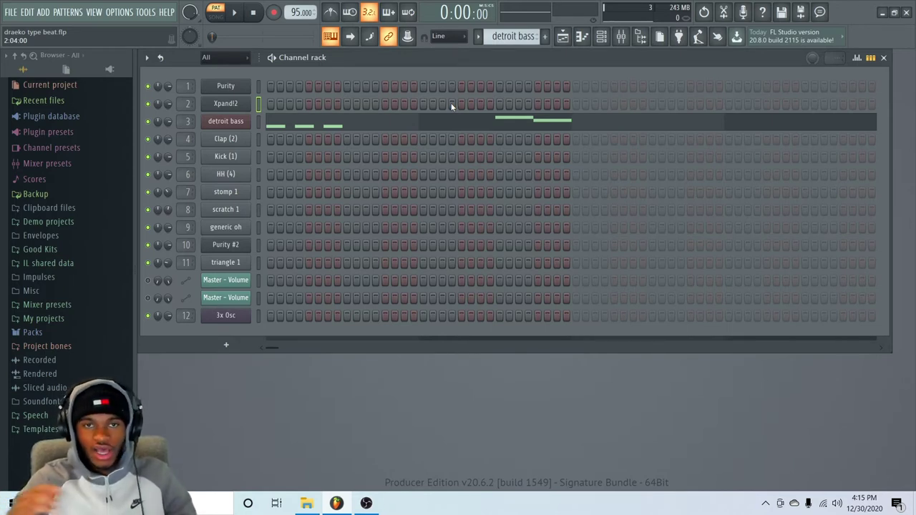
Step: Browse to the bass samples of the West Coast Drum Kit under Good Kits, Fl kits & stuff
left_click(63, 252)
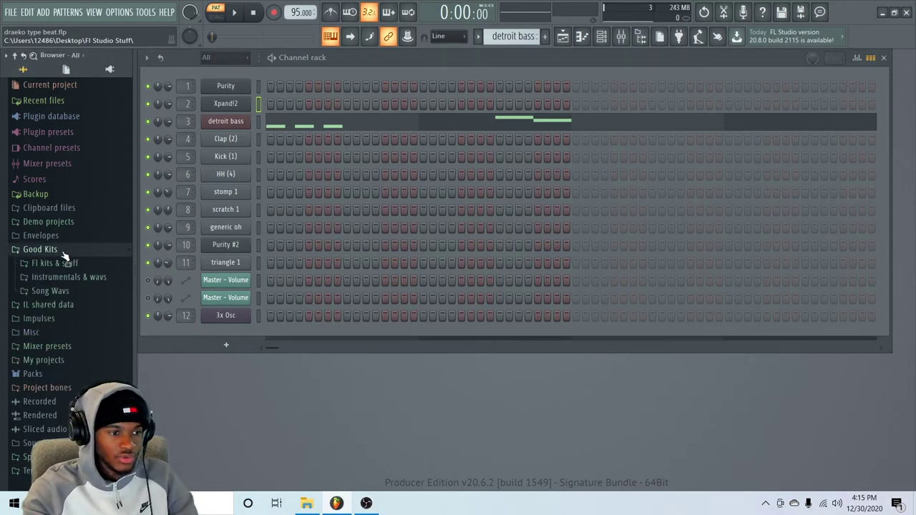
left_click(71, 263)
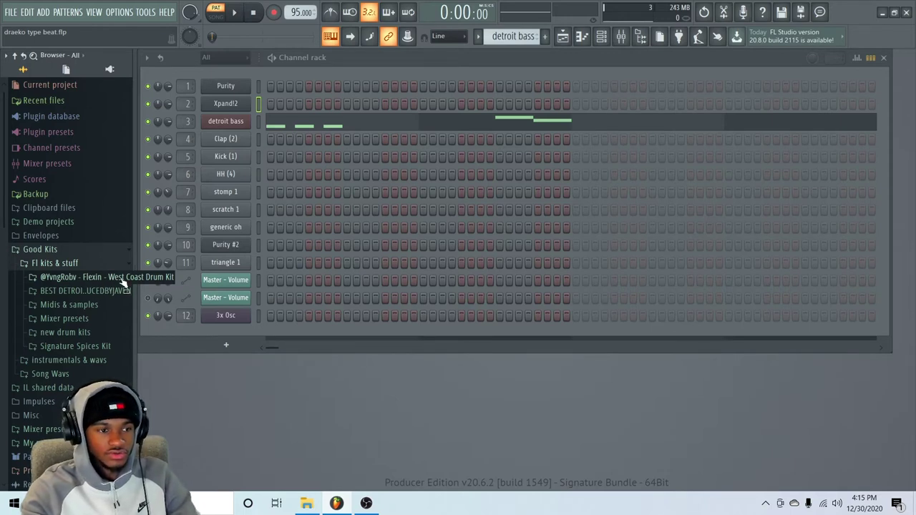
left_click(123, 281)
left_click(75, 304)
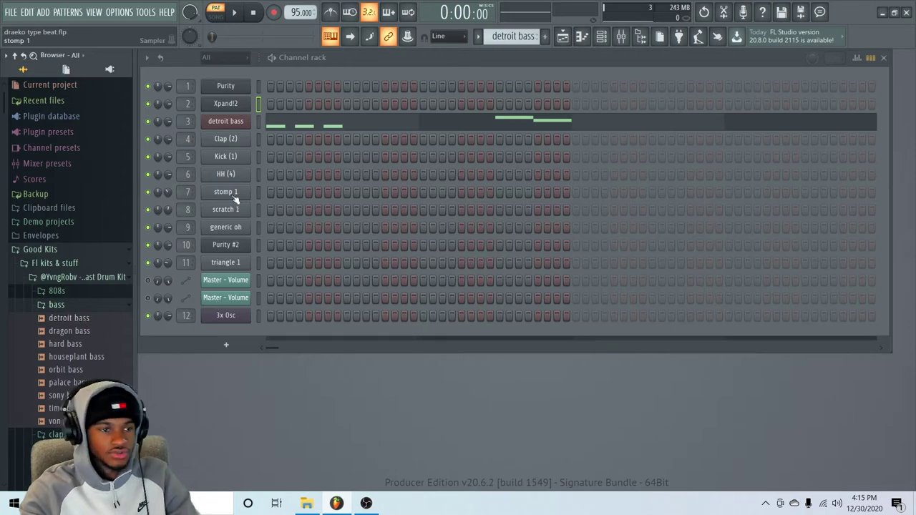
Step: View the detroit bass channel's GMS synth settings and play the detroit bass pattern
left_click(225, 121)
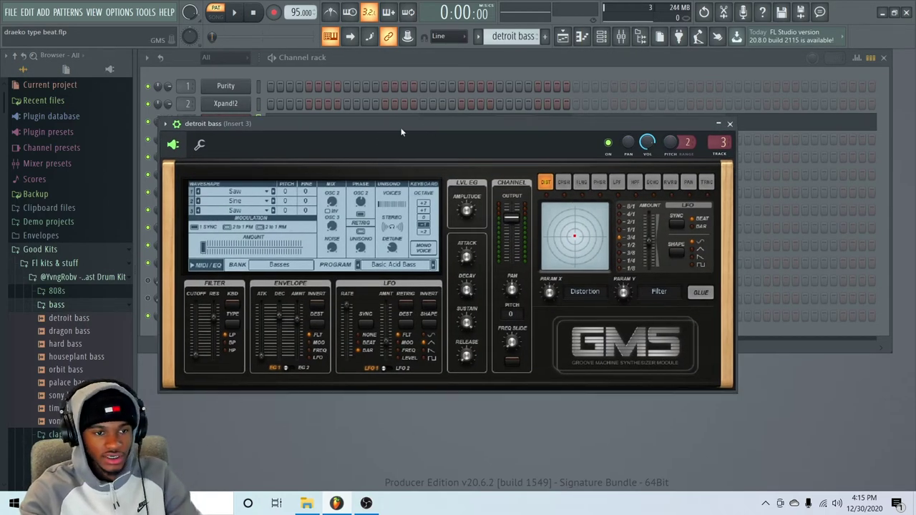
left_click_drag(401, 128, 389, 76)
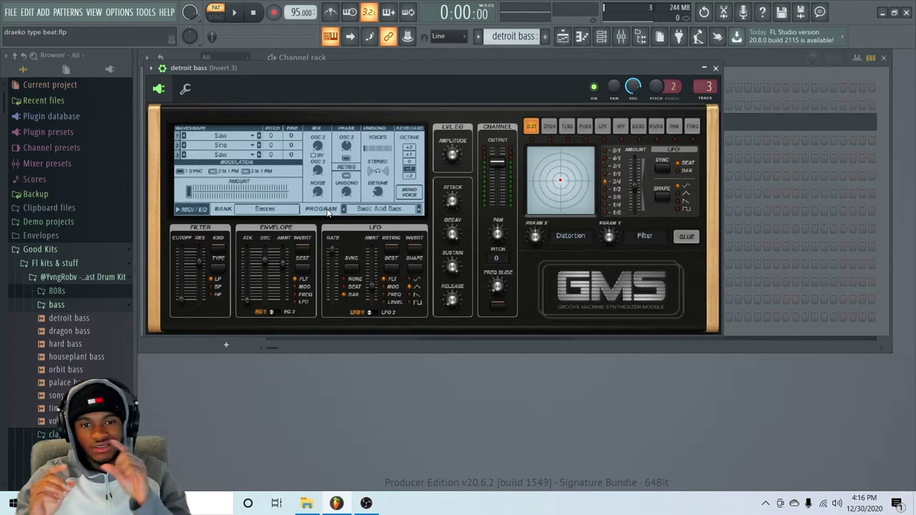
left_click(715, 69)
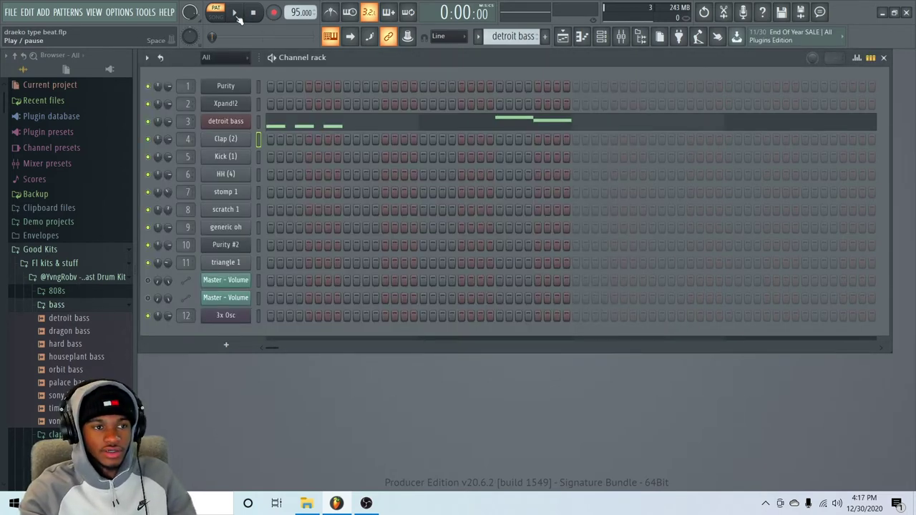
left_click(239, 17)
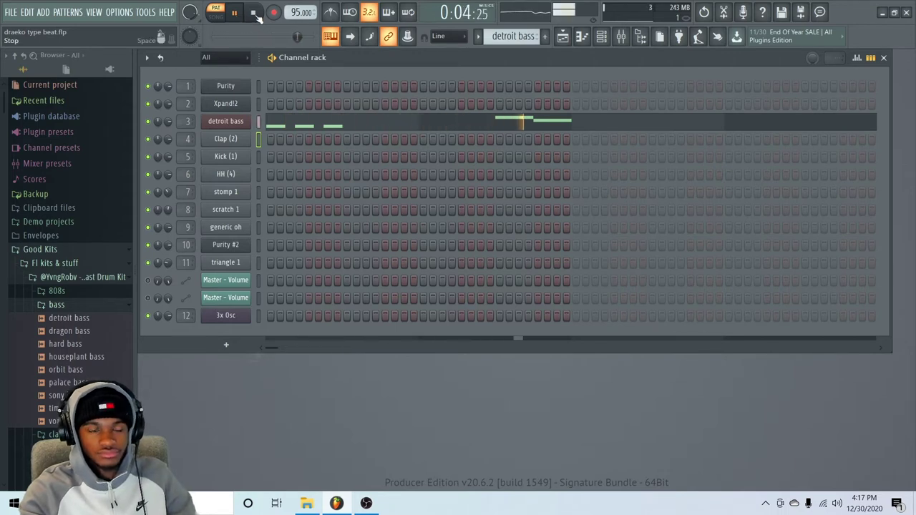
left_click(255, 14)
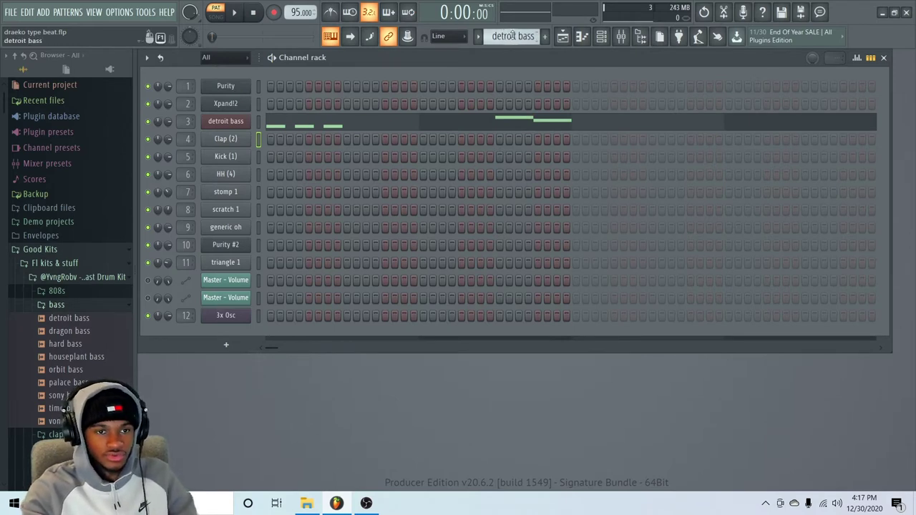
Step: Switch to the Clap (2) pattern and play it in the channel rack
scroll(511, 35, "up", 1)
scroll(511, 36, "down", 2)
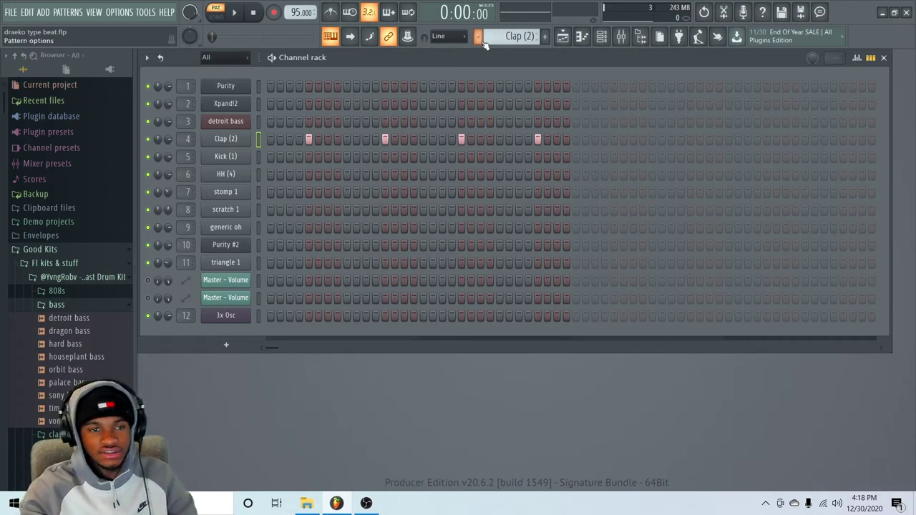
scroll(512, 39, "up", 1)
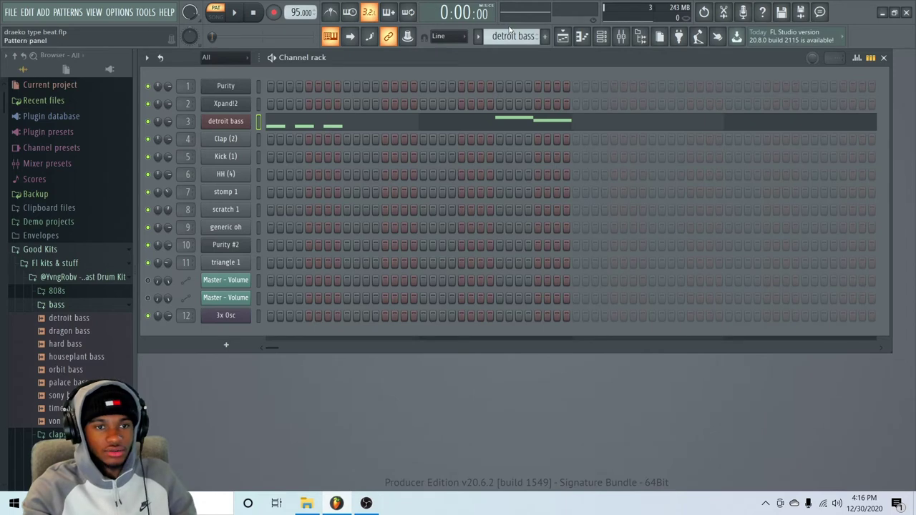
scroll(507, 36, "down", 1)
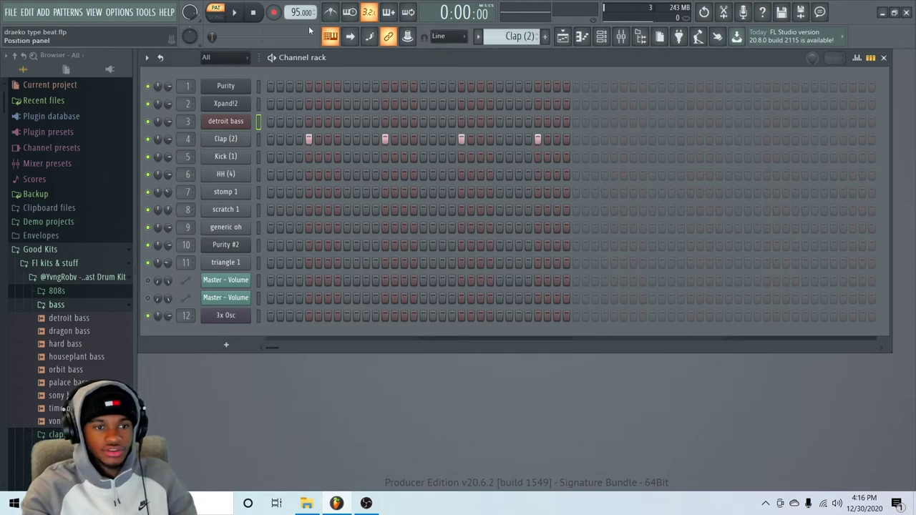
left_click(238, 12)
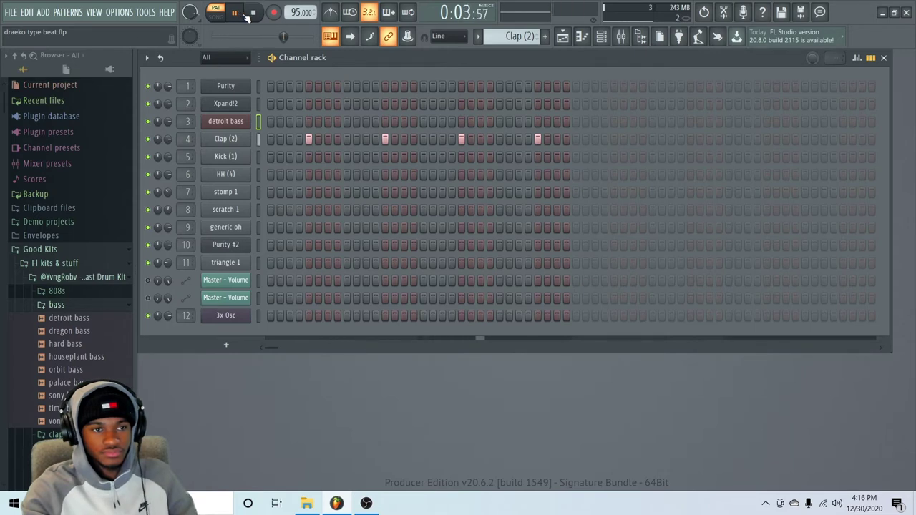
left_click(256, 13)
Step: Play the Clap (2) #2 pattern while viewing its piano roll notes, and view the playlist arrangement
scroll(515, 35, "down", 1)
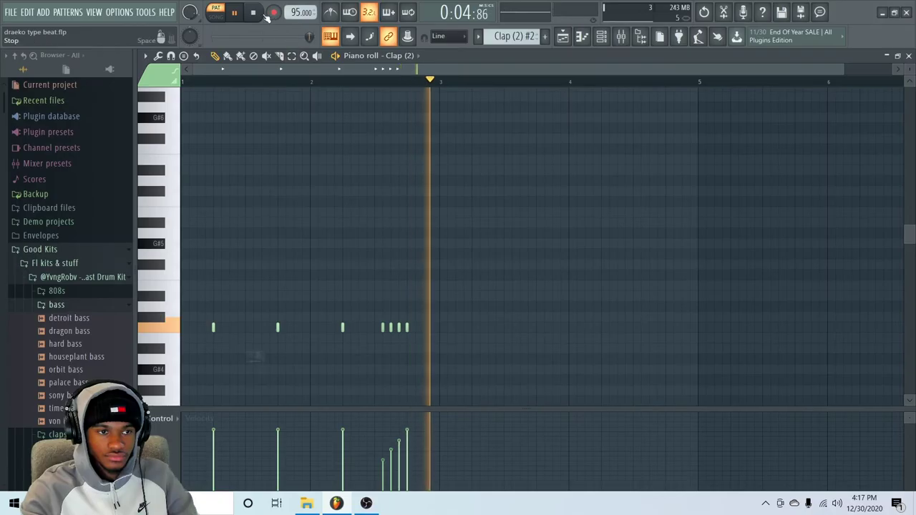
key("space")
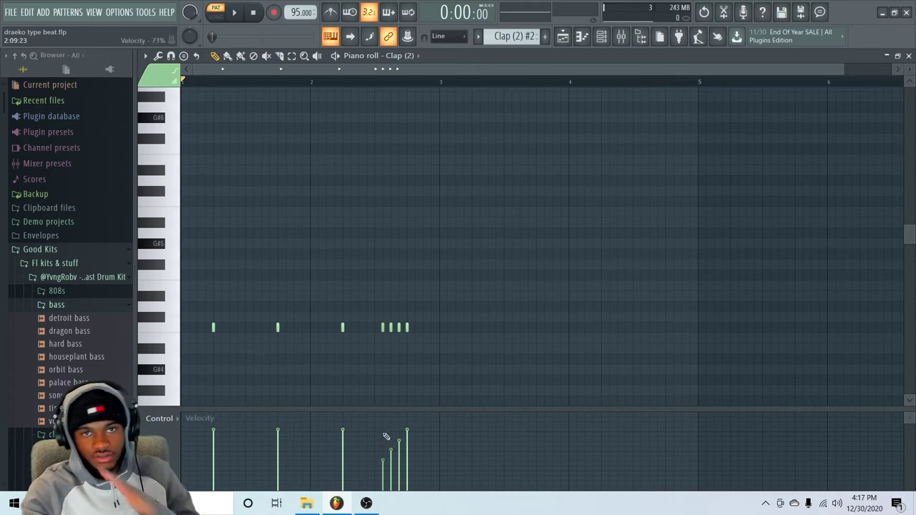
left_click(570, 42)
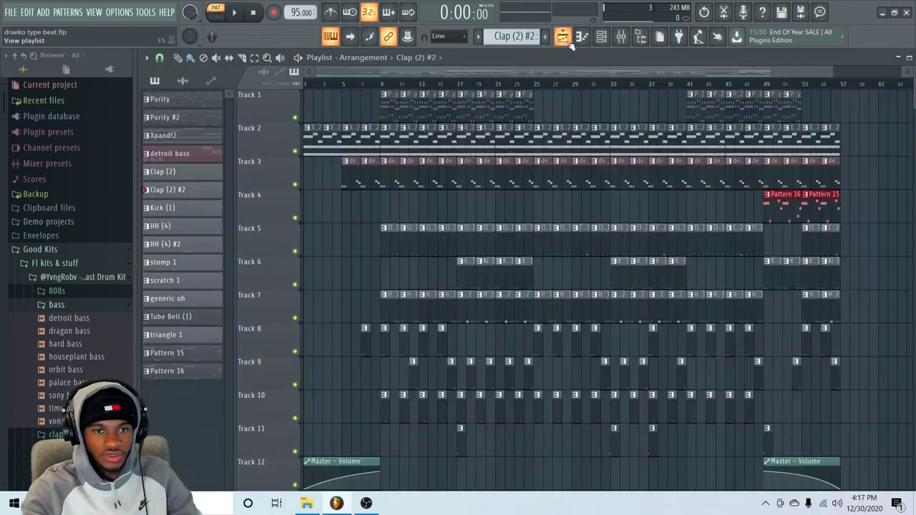
left_click(570, 43)
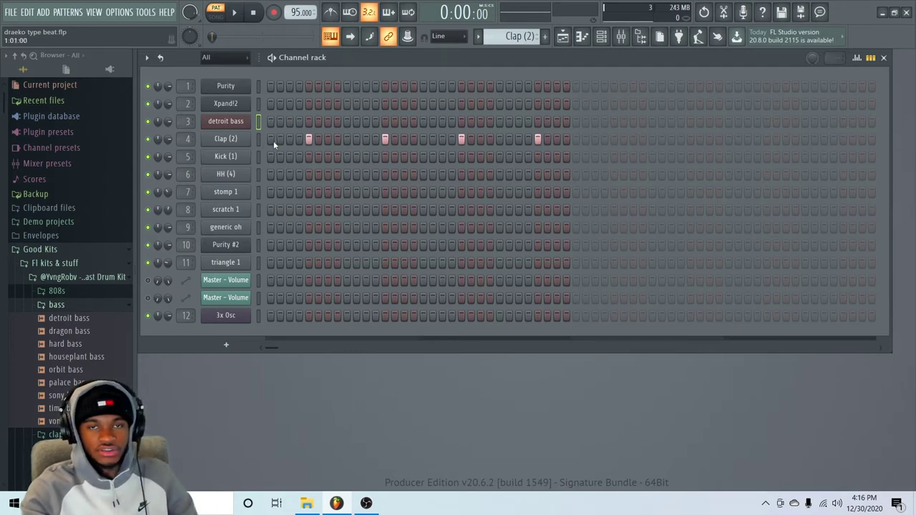
left_click(384, 138)
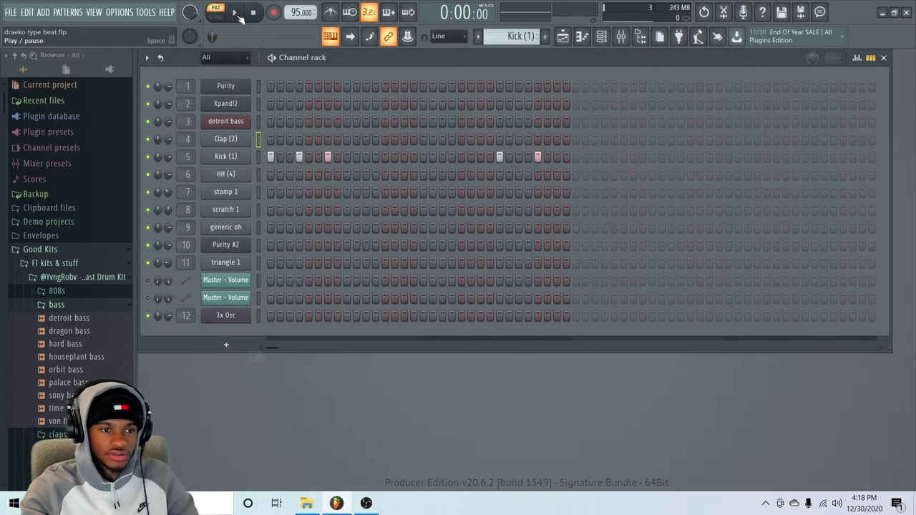
Step: Play the Kick (1) pattern and the HH (4) pattern in the channel rack
left_click(236, 14)
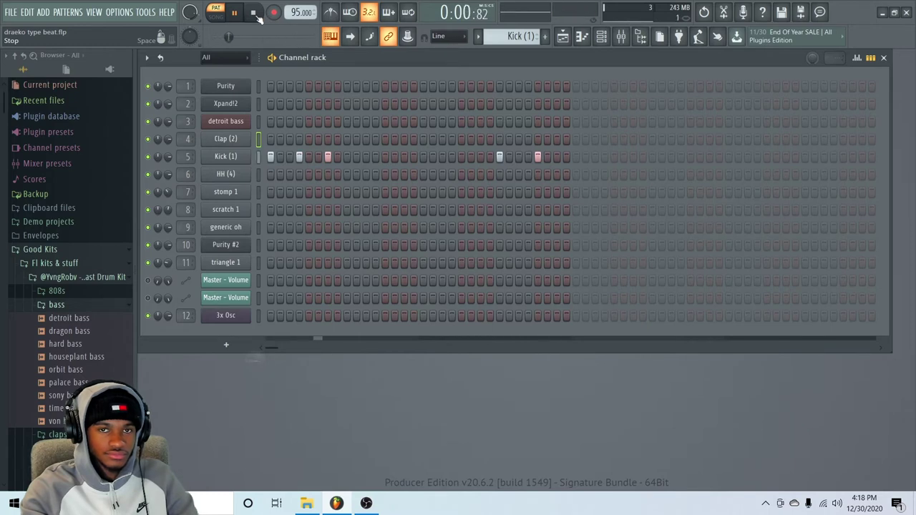
left_click(254, 13)
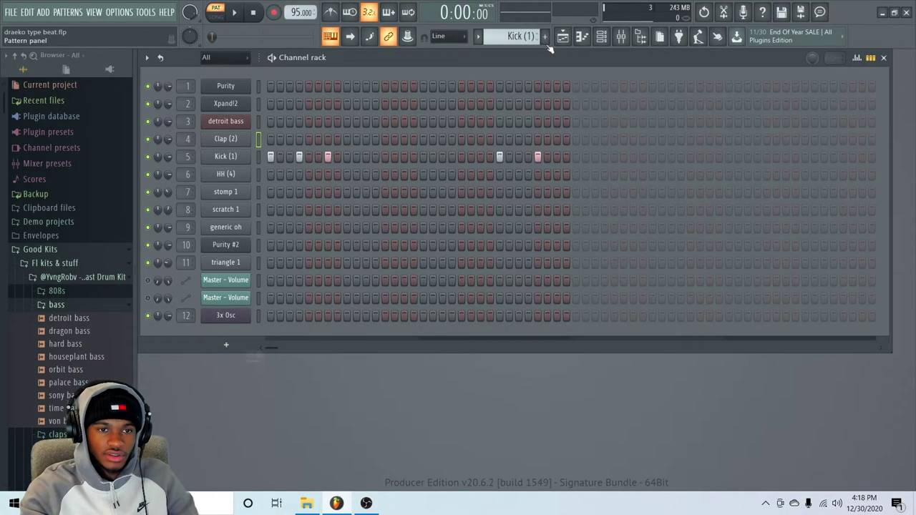
scroll(535, 37, "down", 1)
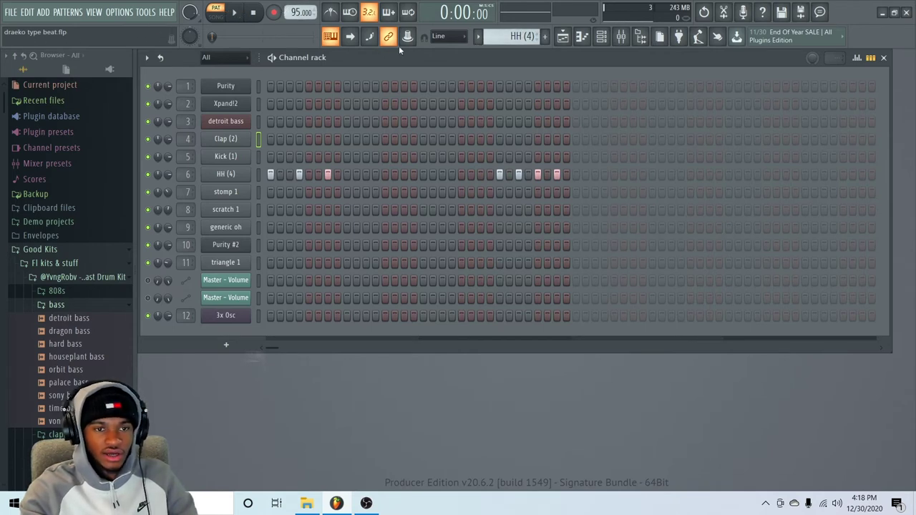
left_click(237, 14)
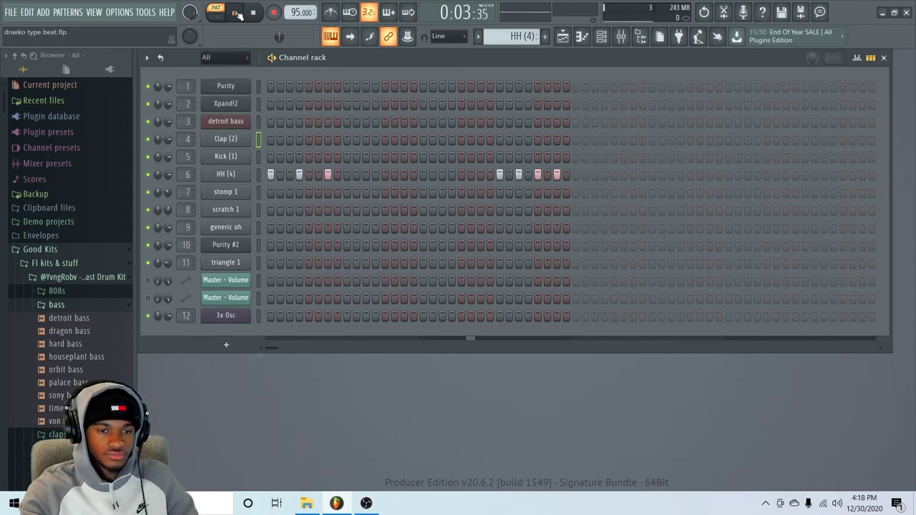
left_click(254, 13)
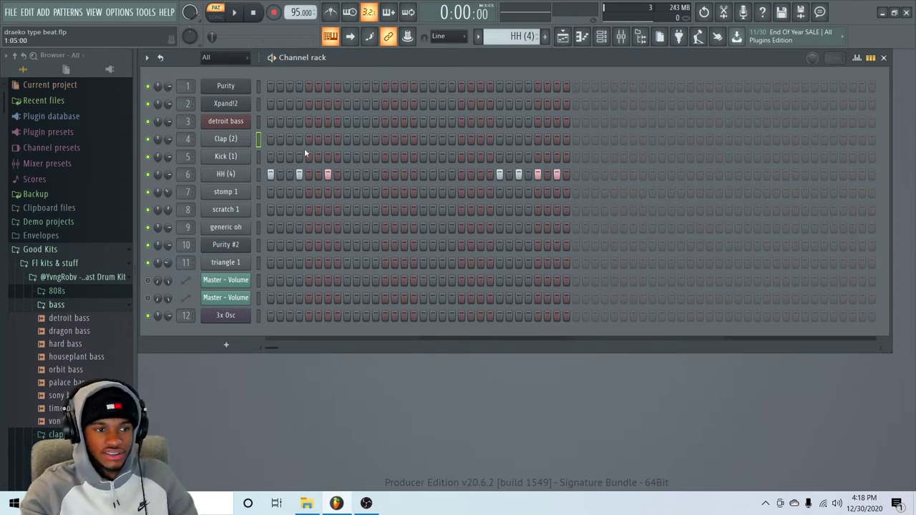
Step: Switch to the HH (4) #2 pattern and view its notes and velocities in the piano roll
scroll(512, 38, "down", 1)
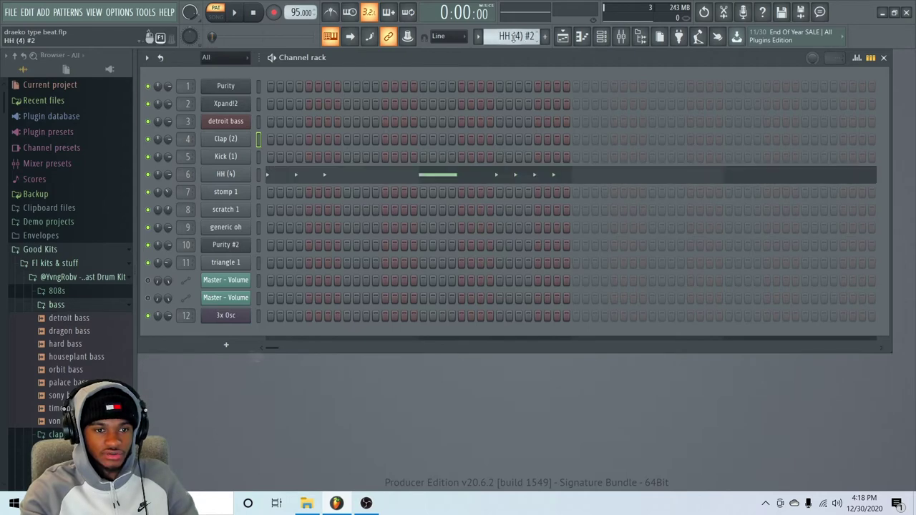
left_click(422, 175)
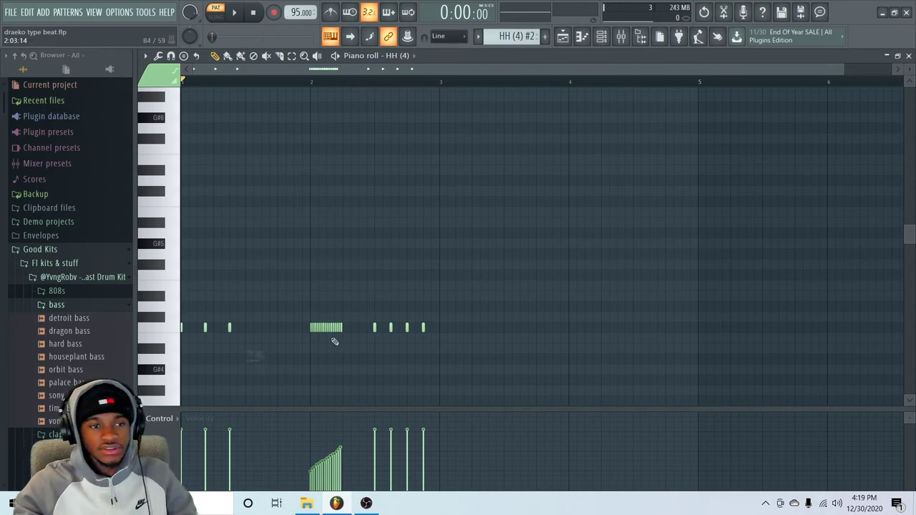
key("F6")
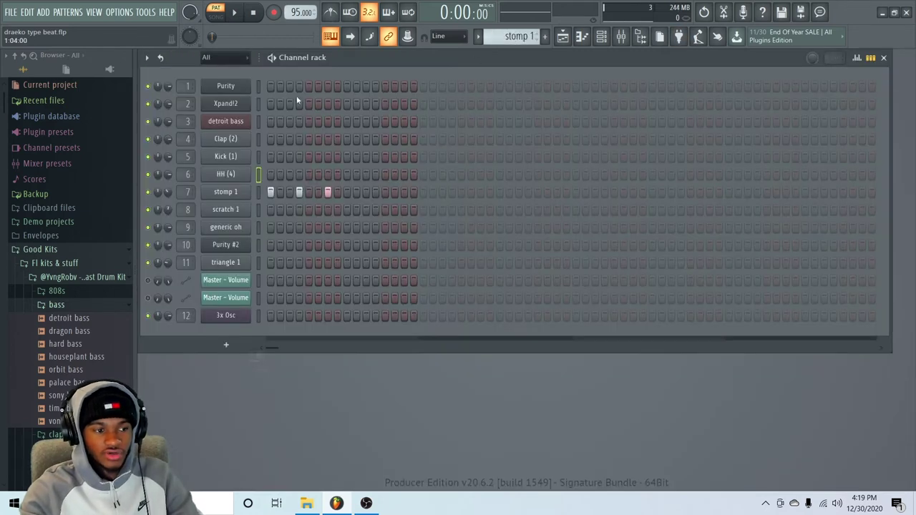
Step: Play the stomp 1, scratch 1 and generic oh patterns one after another in the channel rack
left_click(240, 14)
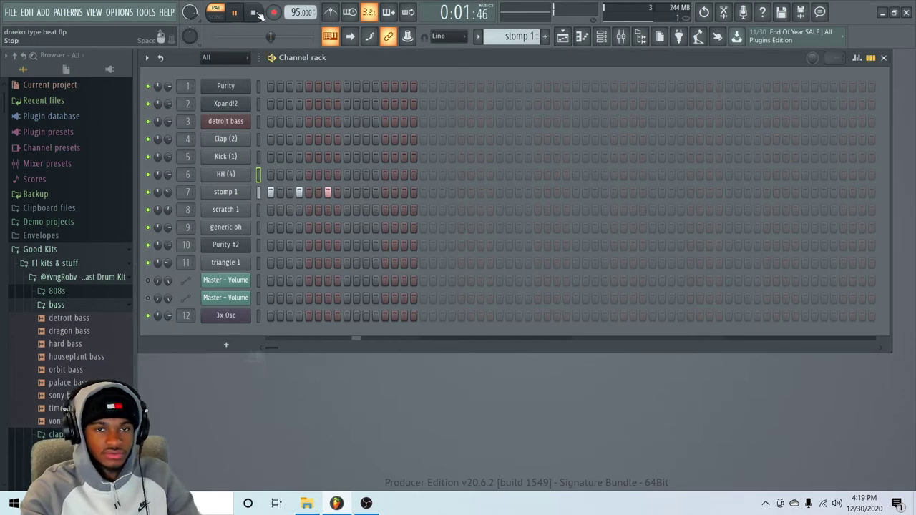
left_click(256, 13)
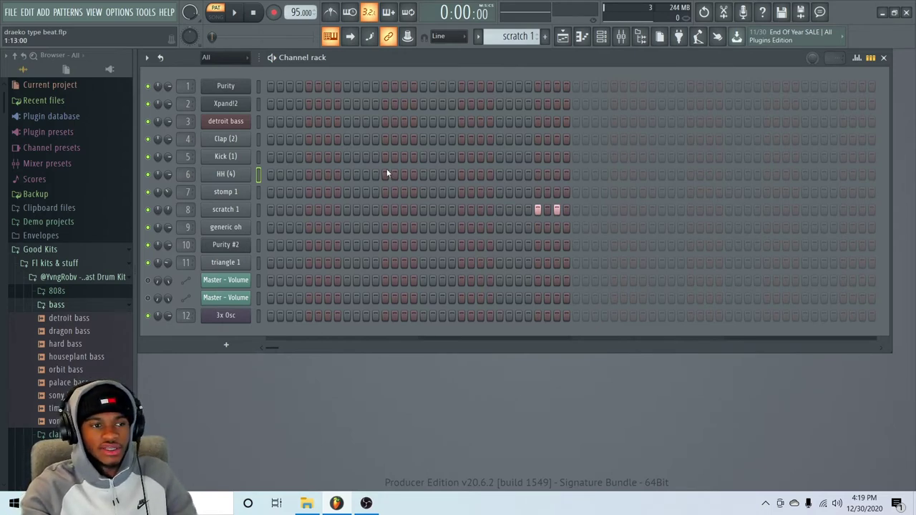
left_click(244, 17)
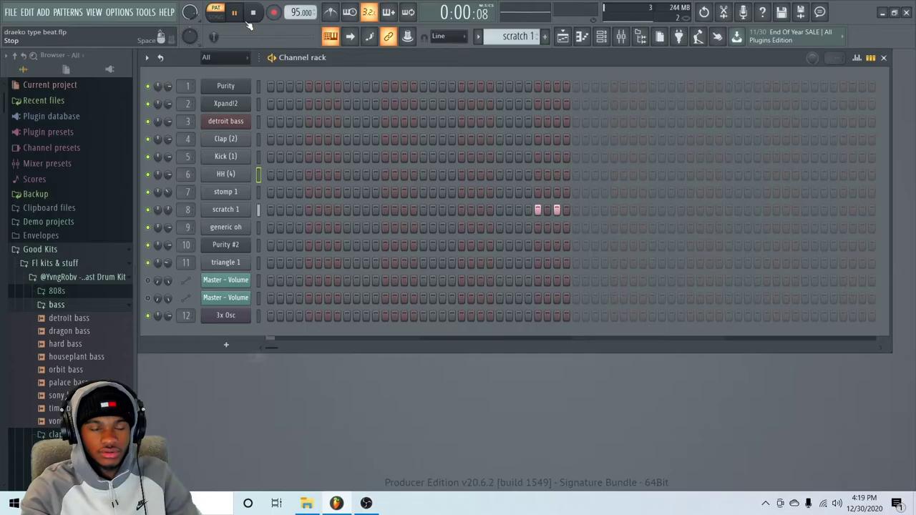
left_click(252, 13)
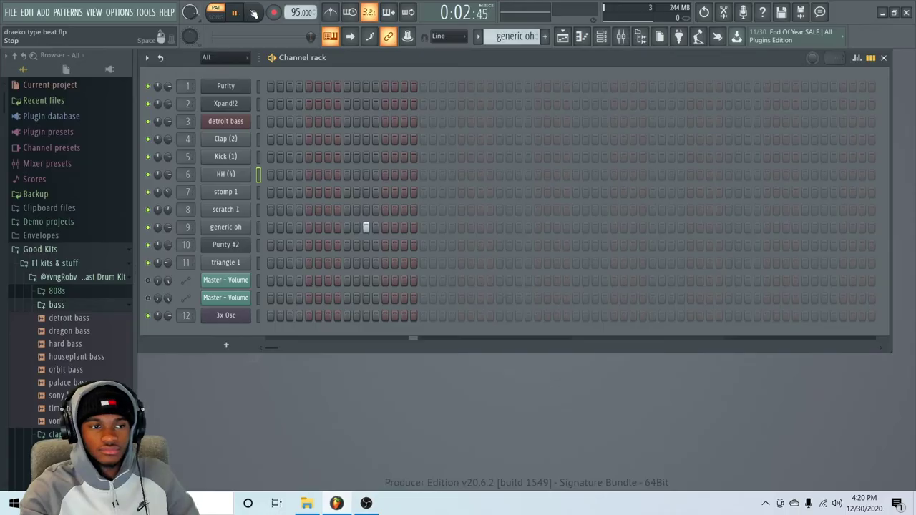
left_click(254, 13)
Step: Play the Tube Bell (1) pattern and view the Tubular Bells preset on the Purity #2 channel
key("KP_Add")
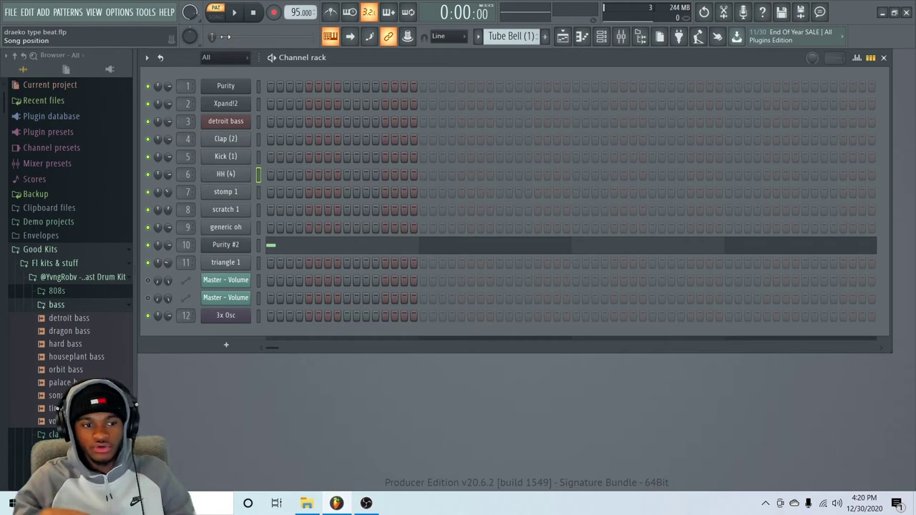
left_click(238, 12)
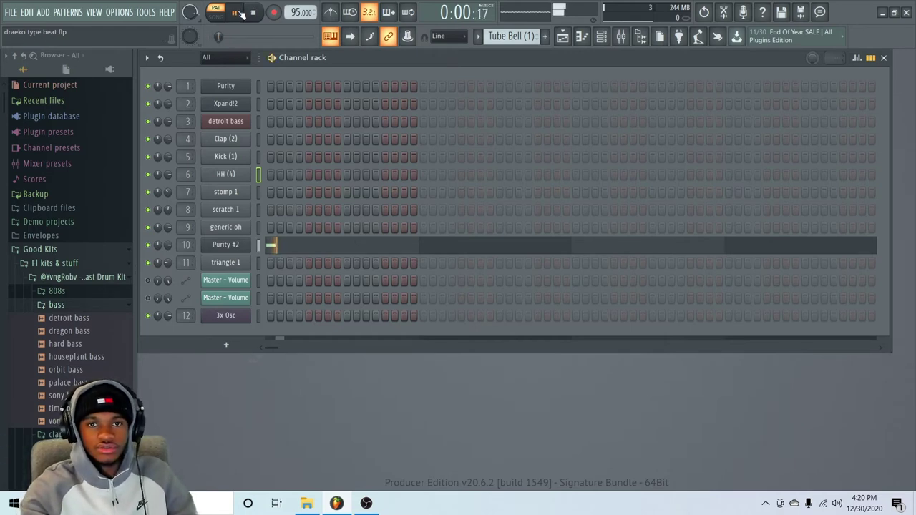
key("space")
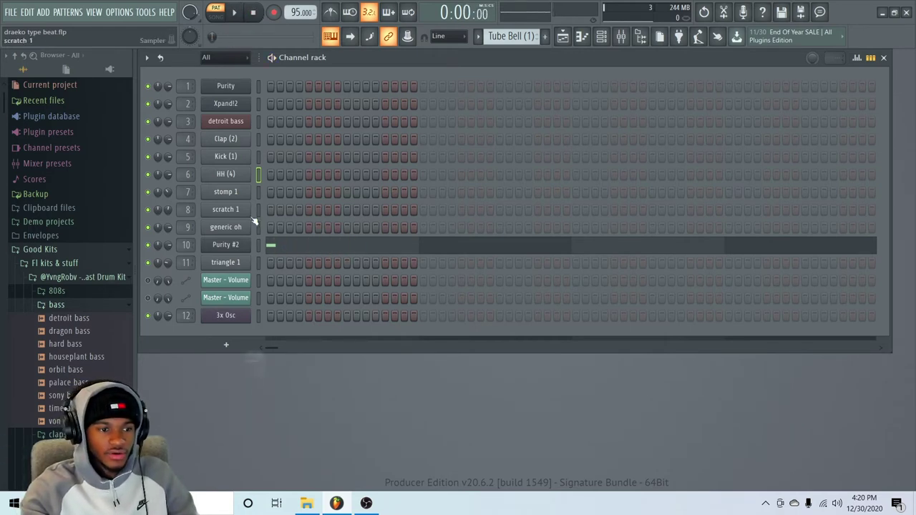
left_click(229, 245)
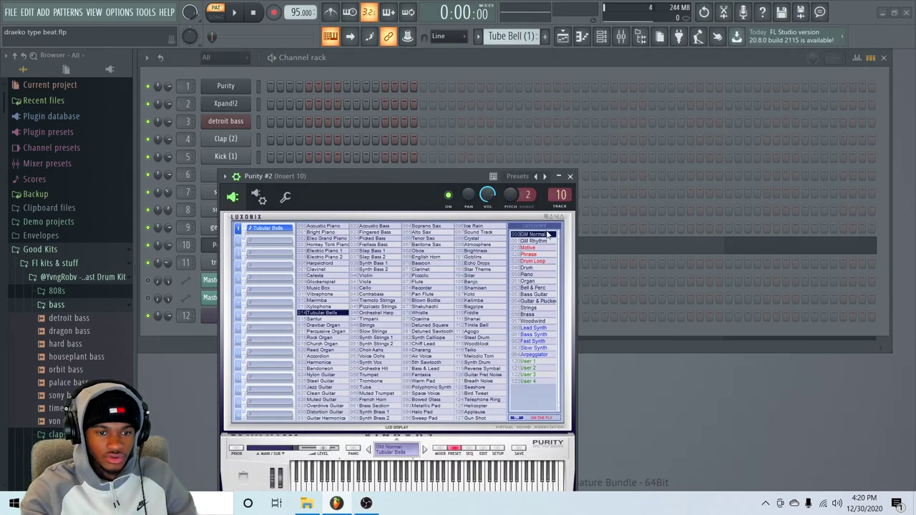
left_click(569, 176)
Step: Go past the triangle 1 pattern to Pattern 15 and play its 3x Osc notes in the piano roll
scroll(511, 41, "down", 1)
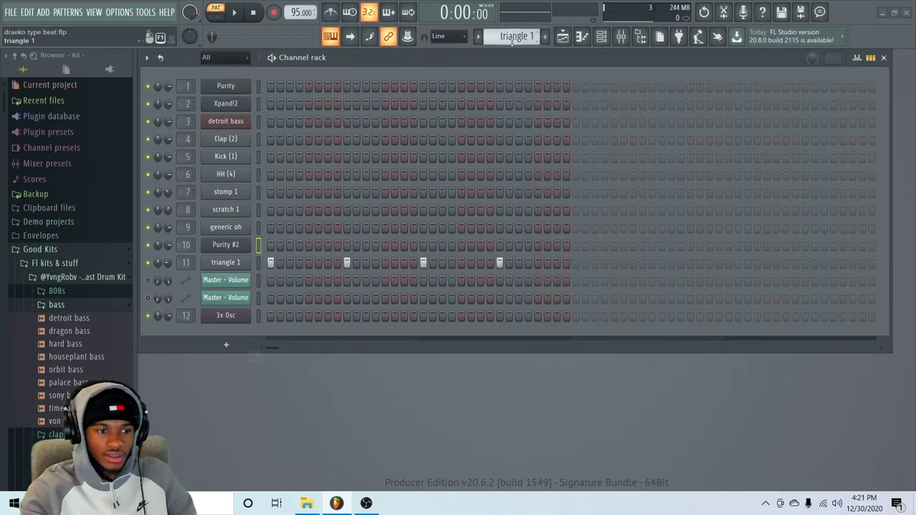
scroll(512, 42, "down", 1)
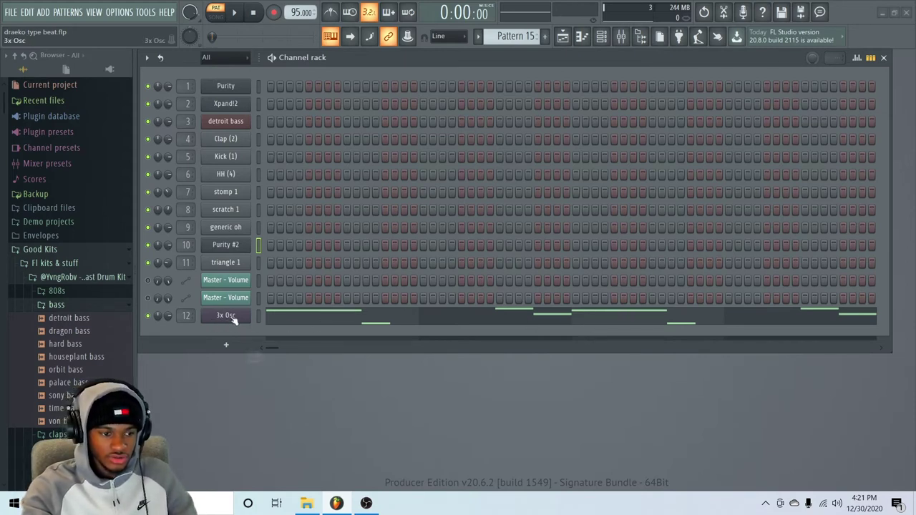
left_click(424, 323)
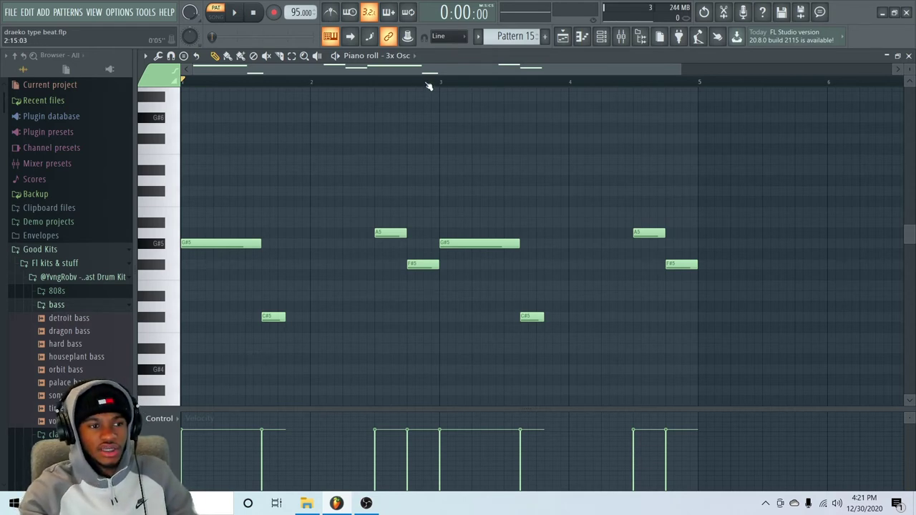
key("space")
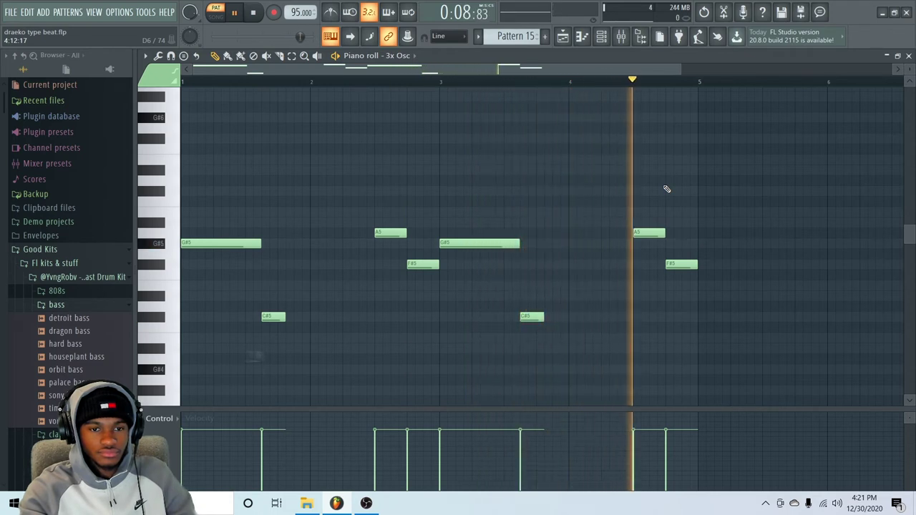
key("space")
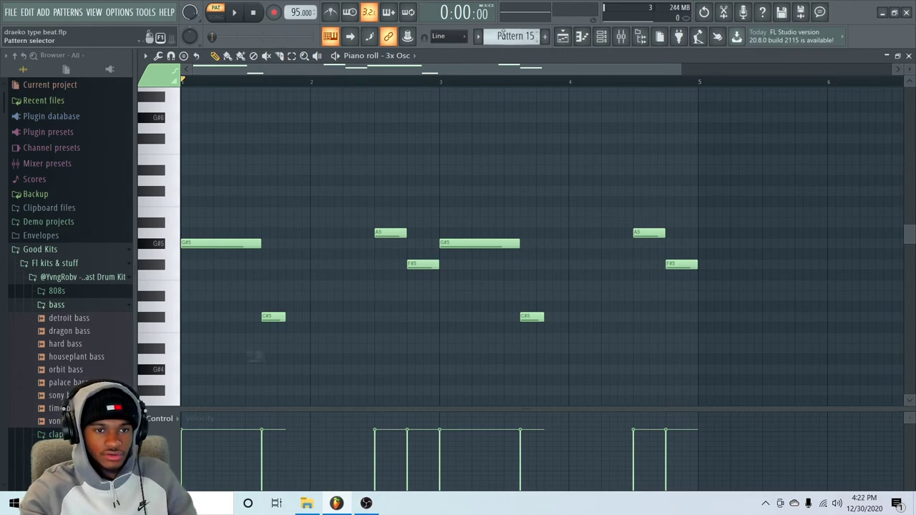
Step: Switch to Pattern 16 and view the Fruity Flangus and Fruity Flanger settings on mixer Insert 12
scroll(503, 33, "down", 1)
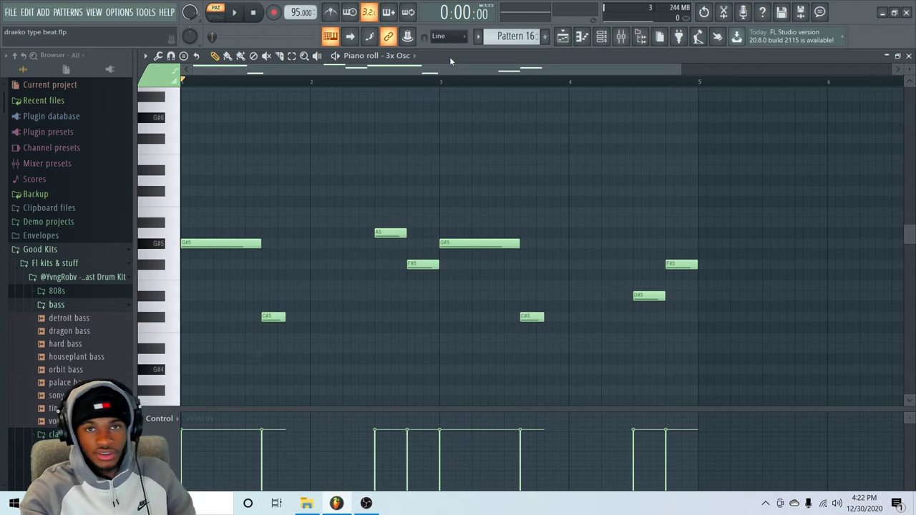
key("F9")
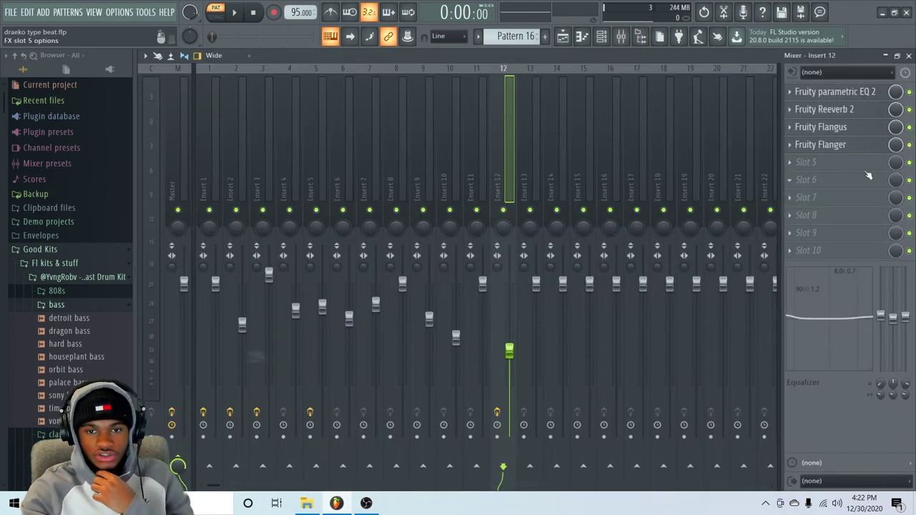
left_click(841, 128)
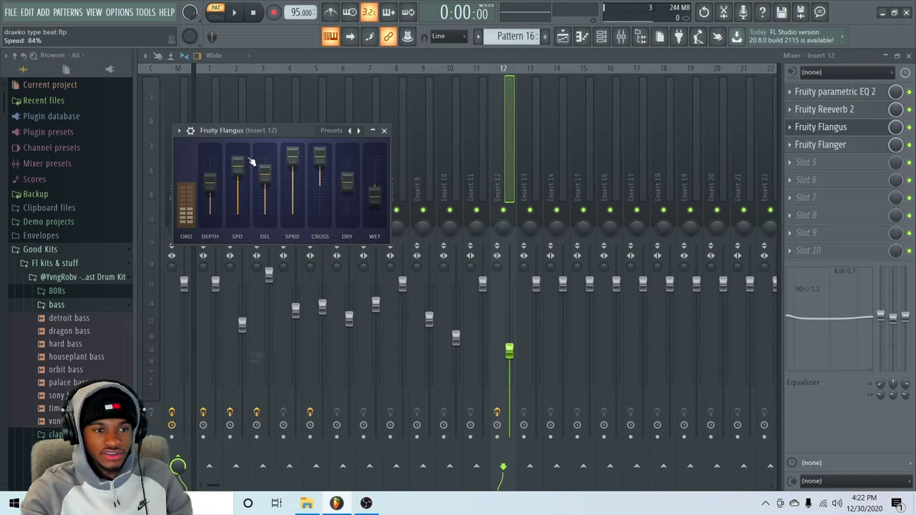
left_click(384, 131)
left_click(821, 146)
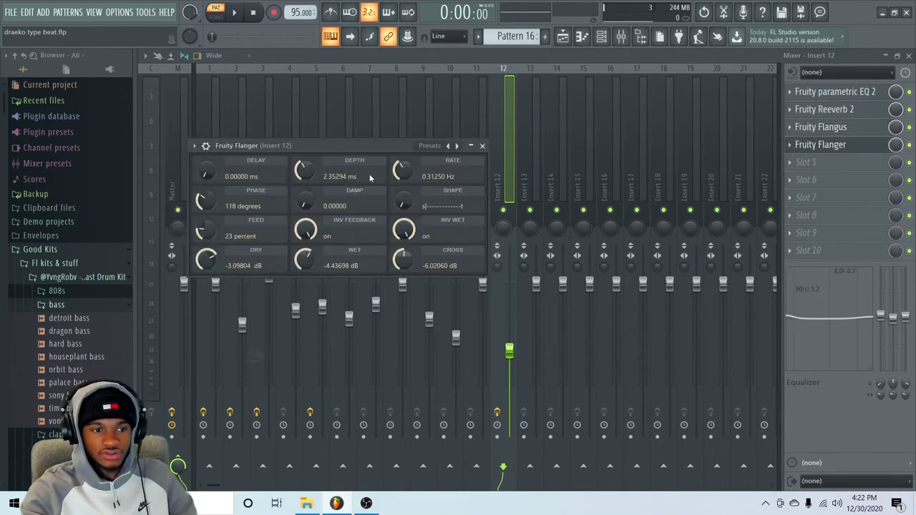
left_click(482, 146)
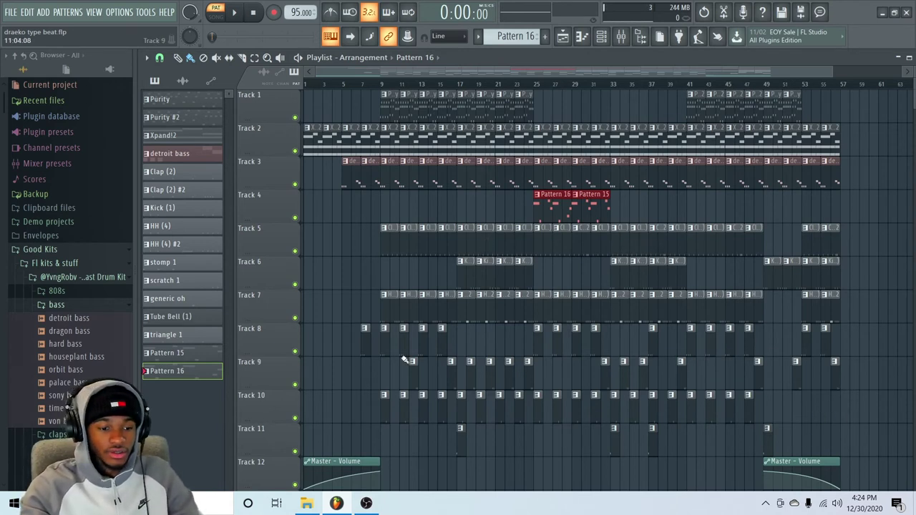
Step: Play the full playlist arrangement in song mode and save the project
key("space")
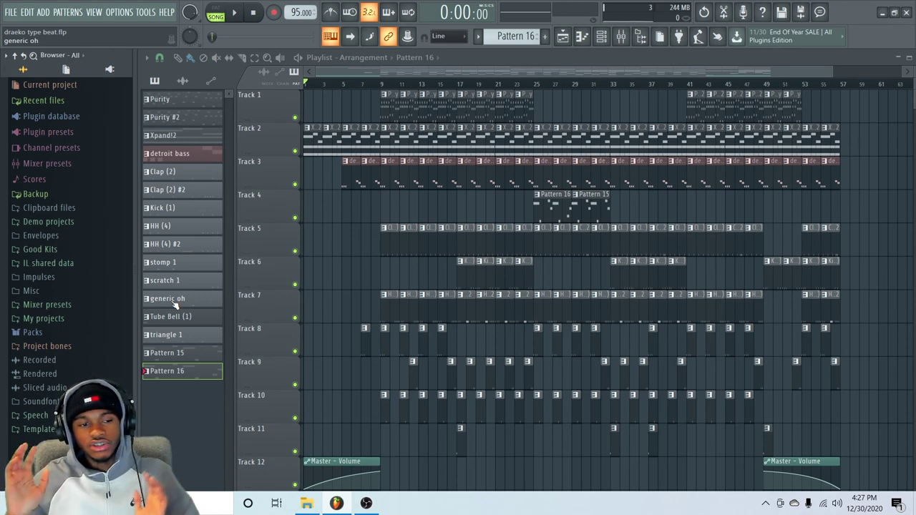
key("ctrl+s")
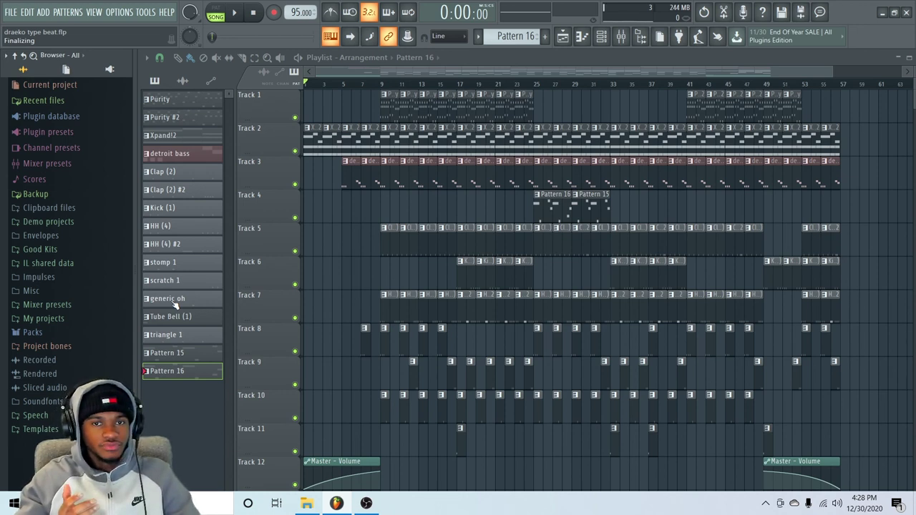
Step: Expand the Good Kits folder and its Fl kits & stuff subfolder in the browser
left_click(52, 252)
left_click(66, 264)
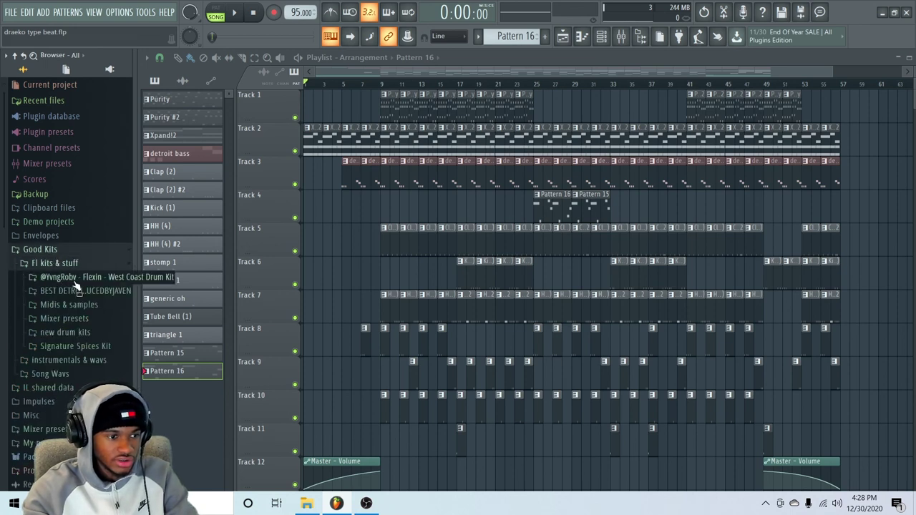